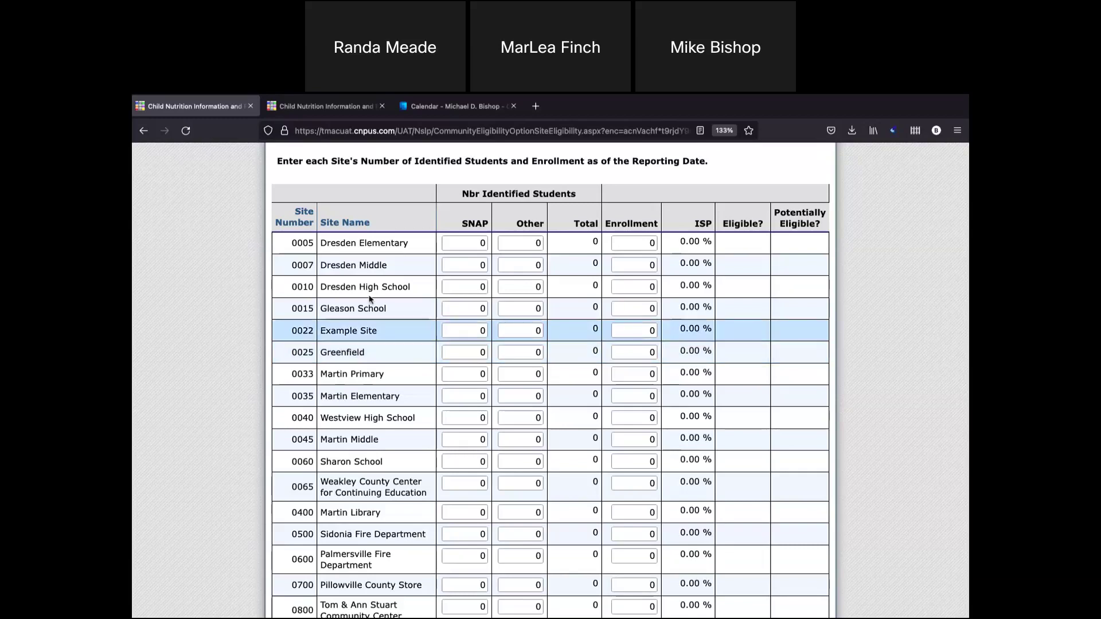
Place the cursor in Dresden Elementary's SNAP field in the CEP site table.
left_click(471, 244)
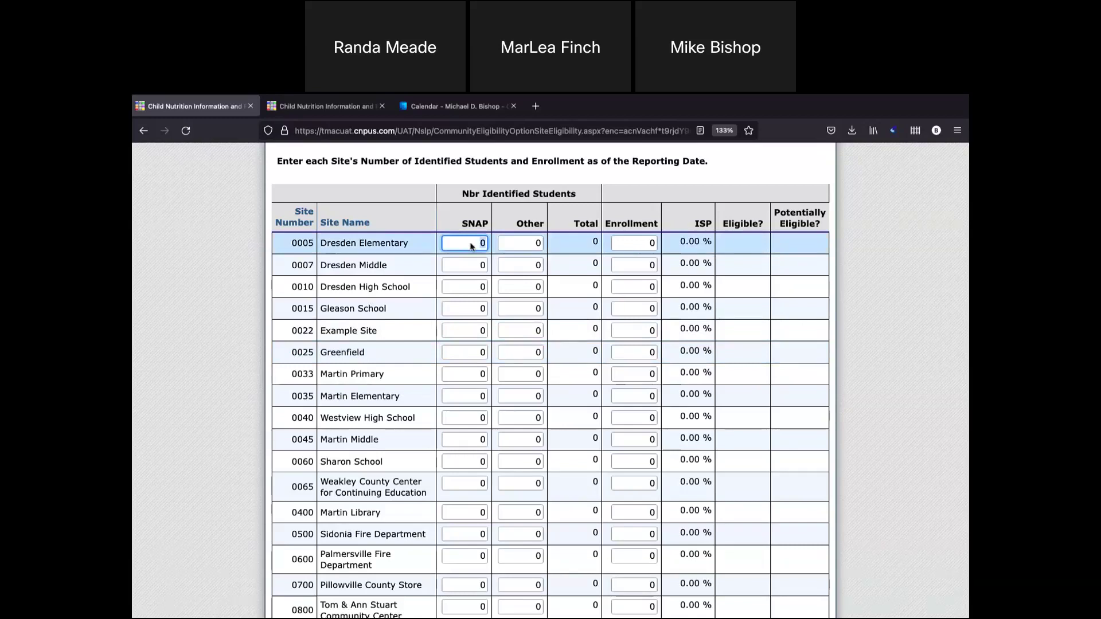
Enter Dresden Elementary as 201 SNAP, 4 other and 443 enrolled, giving 46.28% ISP.
type("201")
left_click(532, 243)
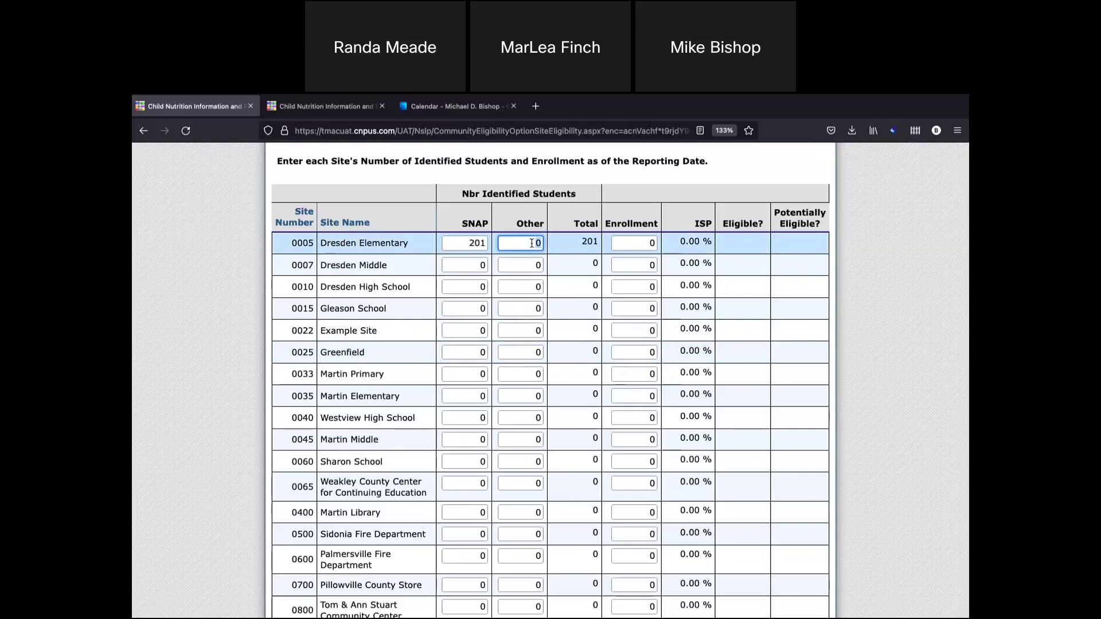
key("BackSpace")
type("4")
left_click(645, 243)
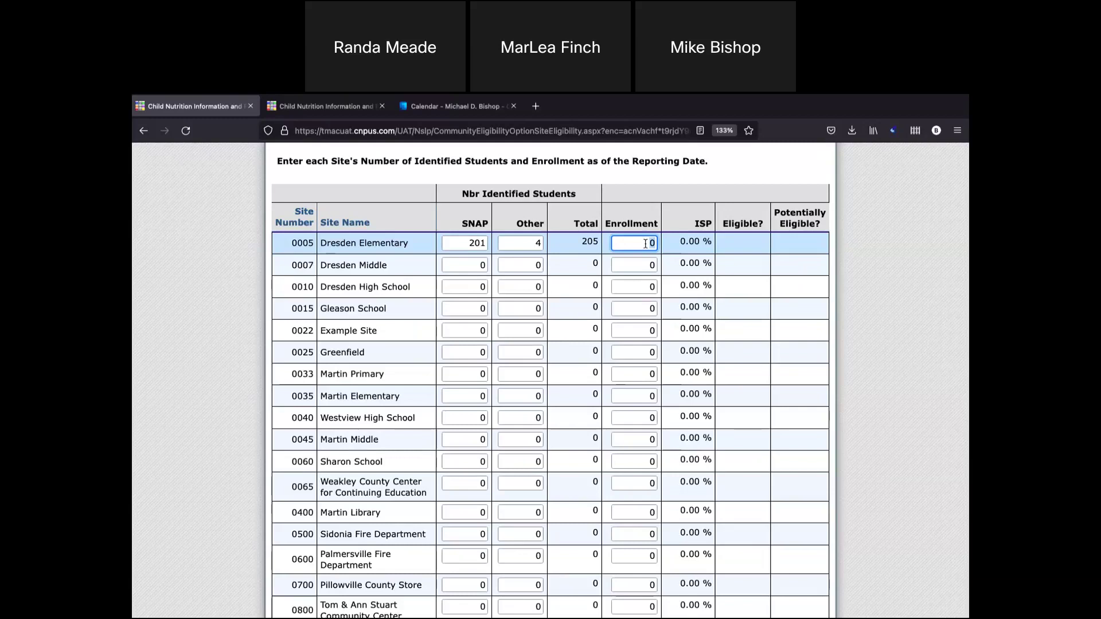
key("BackSpace")
type("443")
left_click(700, 241)
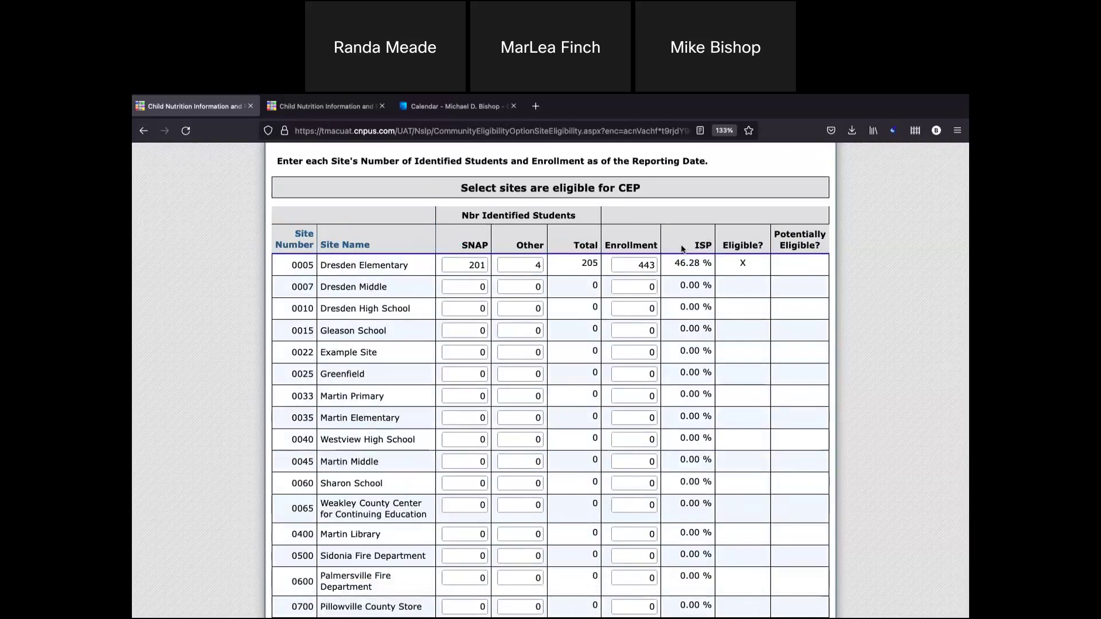
Enter Dresden Middle as 136 SNAP, 1 other and 137 enrolled.
left_click(458, 290)
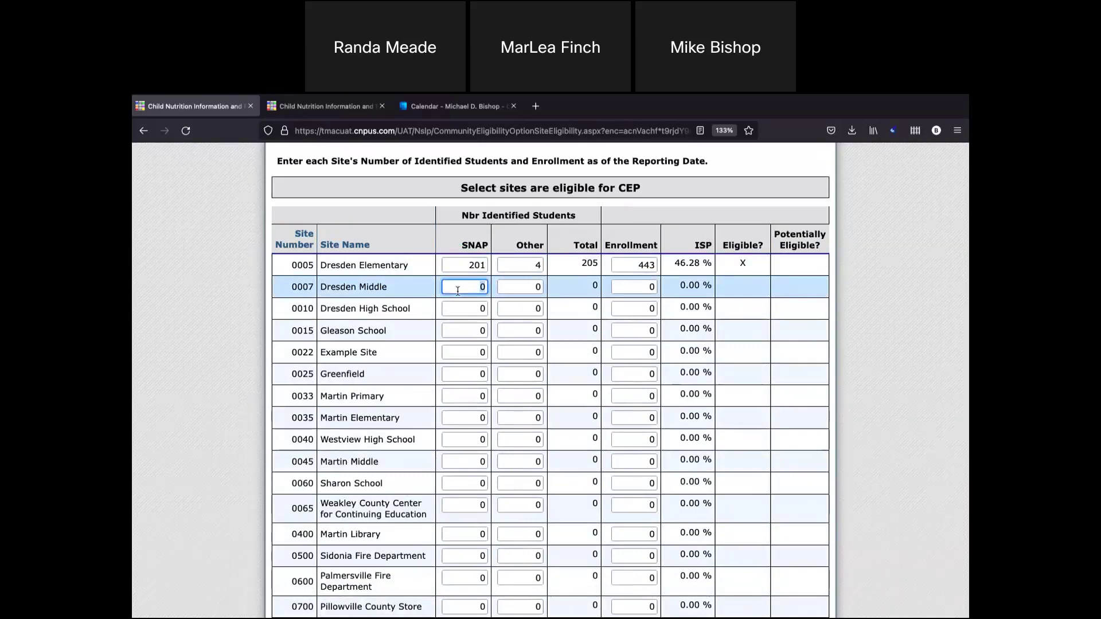
type("136")
left_click(523, 286)
type("1")
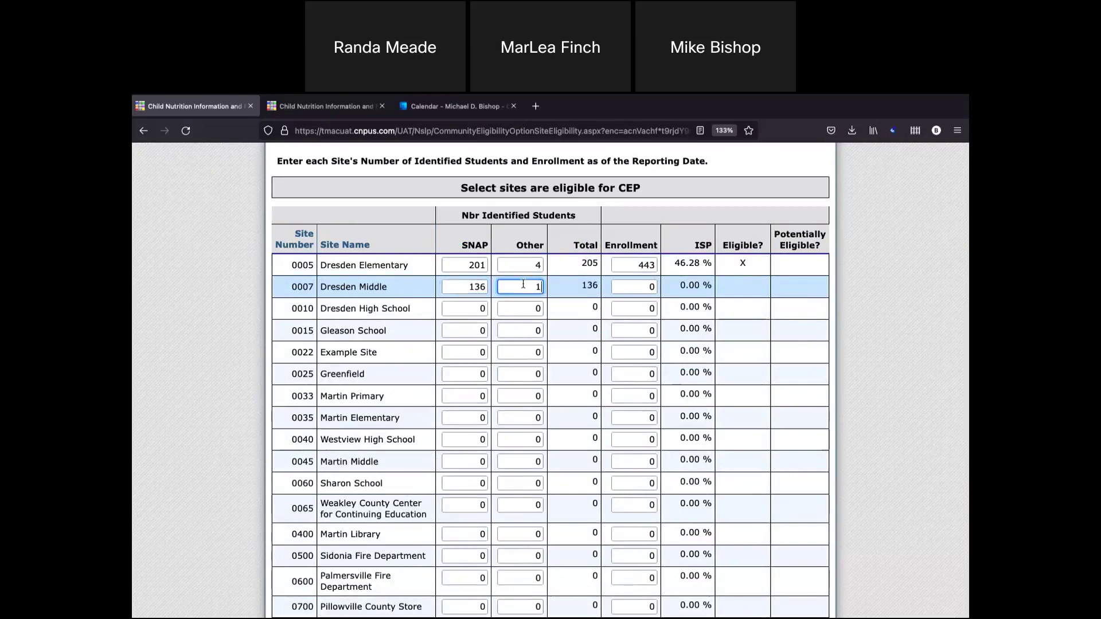
left_click(591, 289)
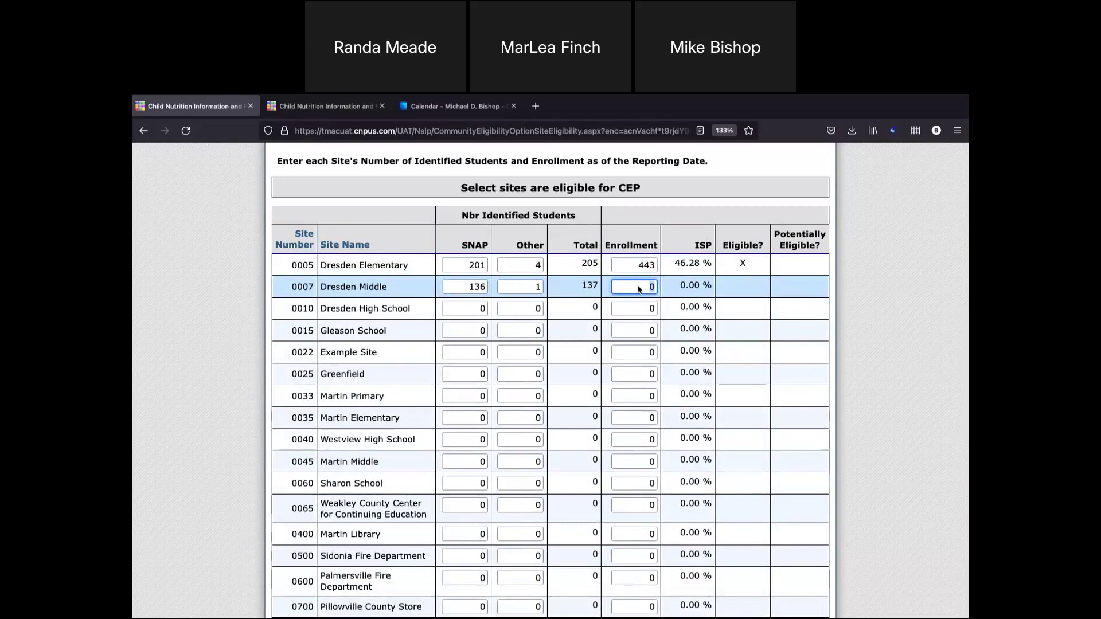
type("137")
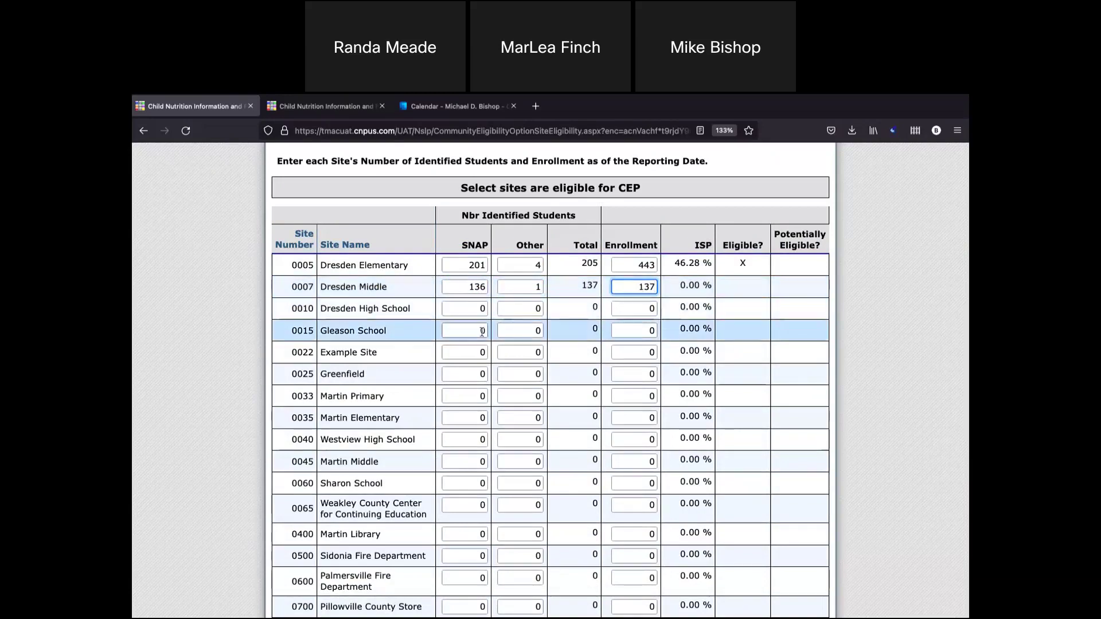
Enter Sharon School's SNAP count as 290 and its enrollment as 165.
scroll(482, 330, "down", 5)
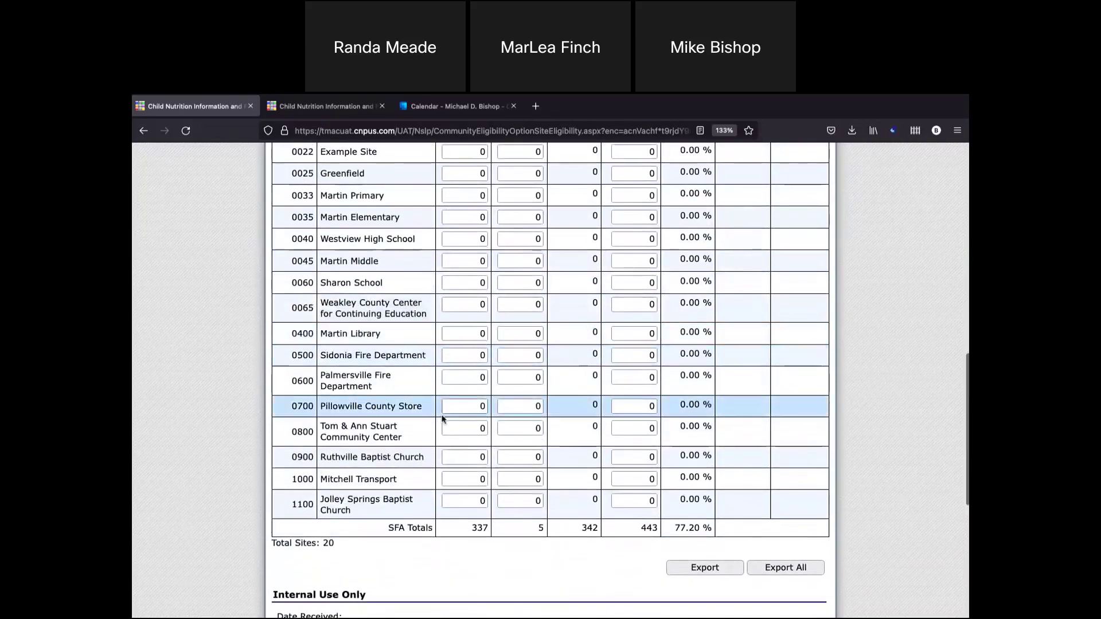
scroll(453, 411, "up", 1)
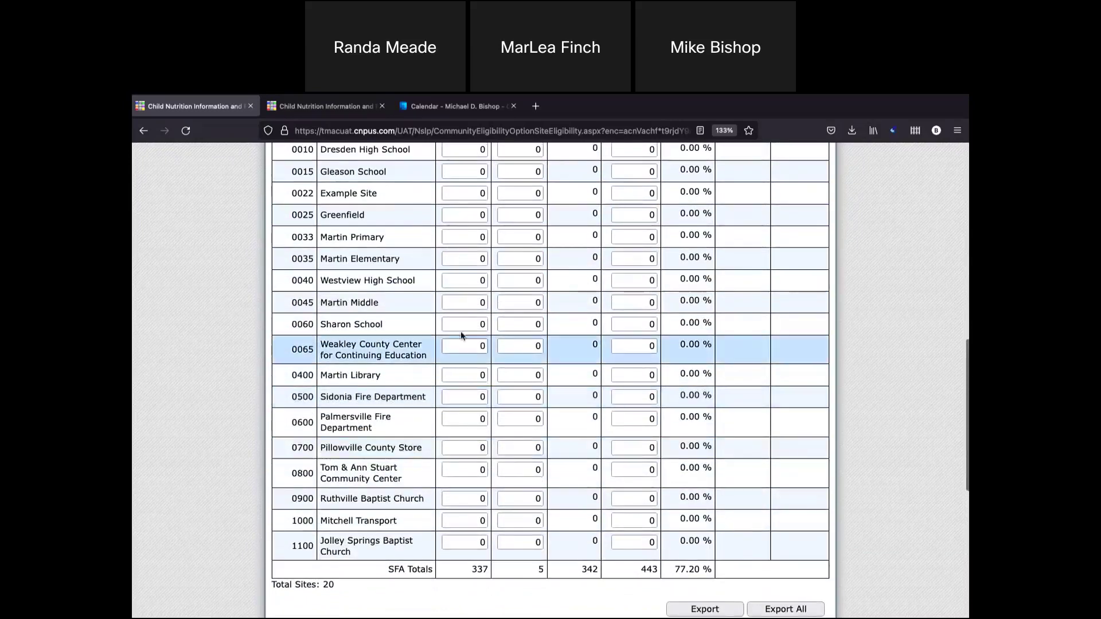
left_click(463, 327)
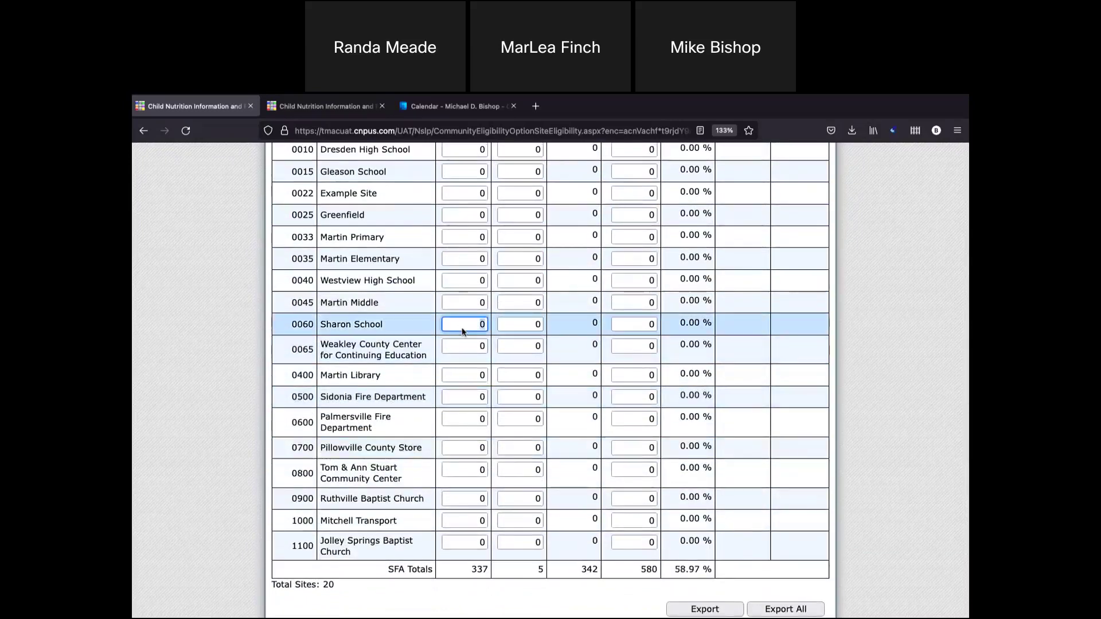
type("88")
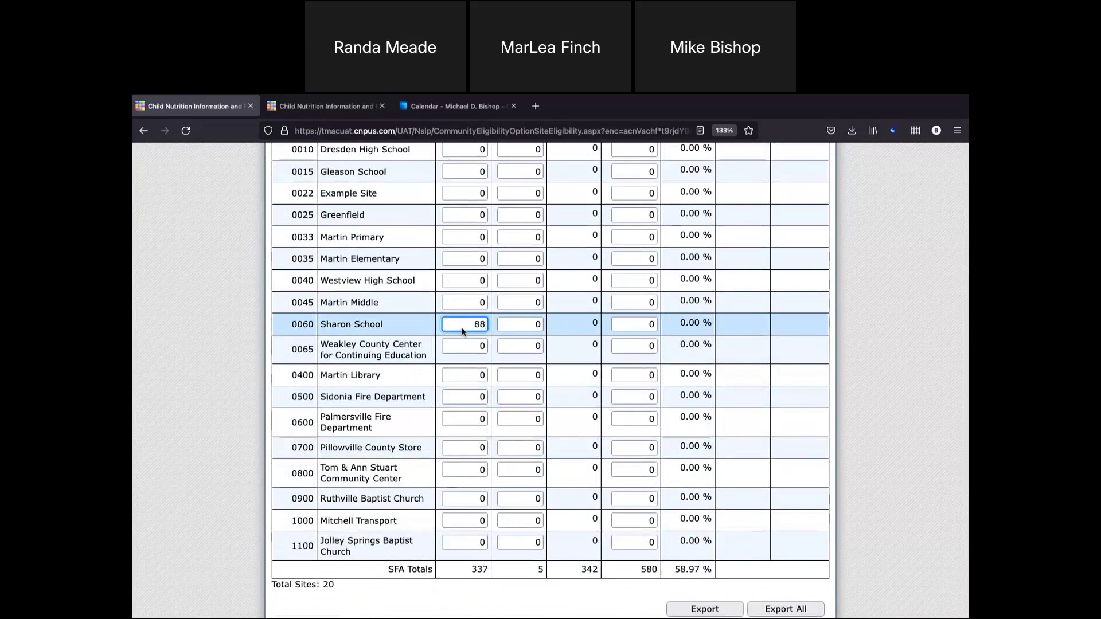
left_click(519, 328)
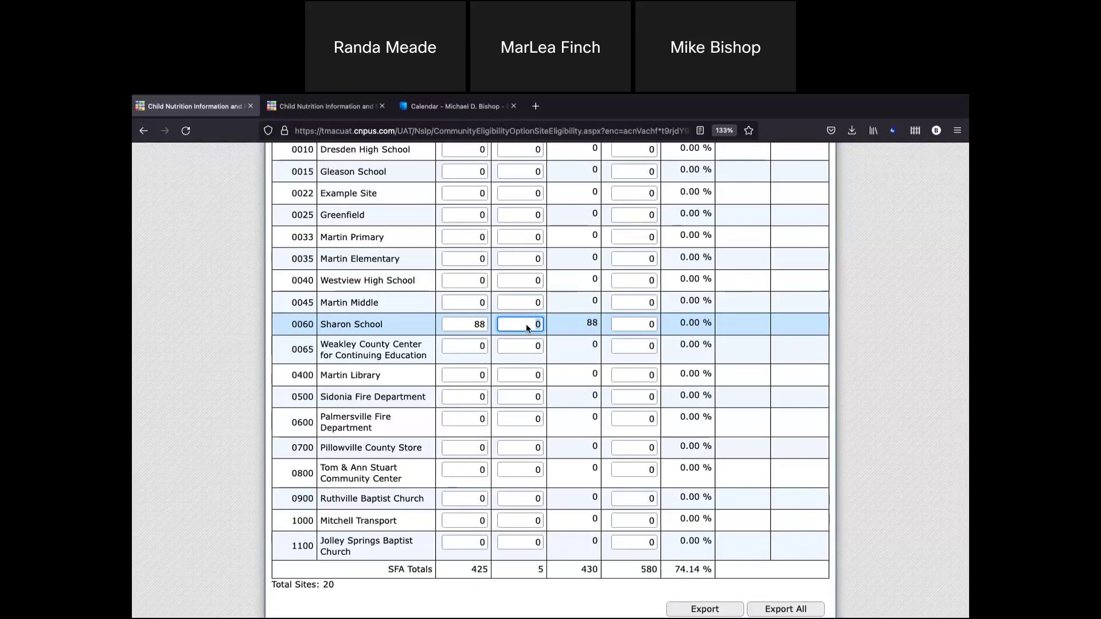
left_click(478, 325)
key("BackSpace")
key("BackSpace")
type("290")
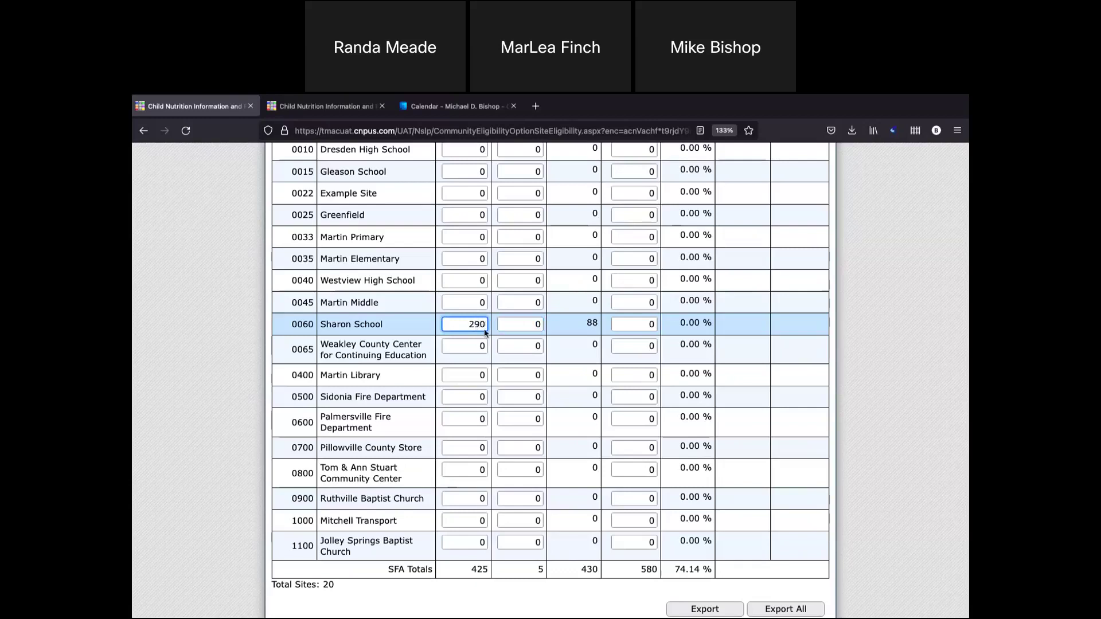
key("Tab")
left_click(630, 322)
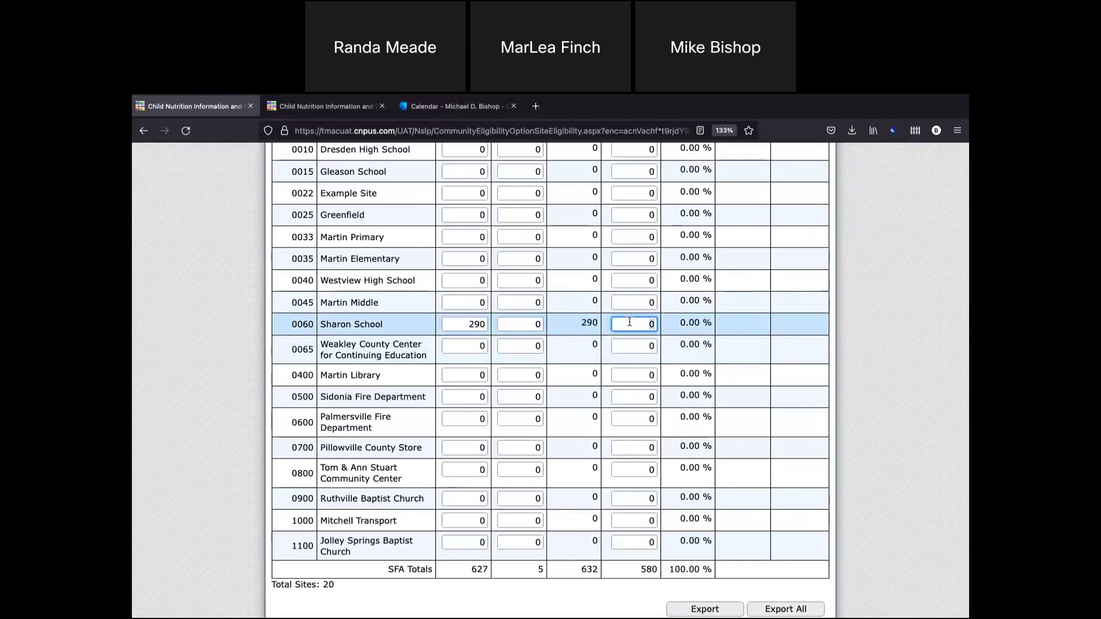
key("BackSpace")
type("165")
left_click(678, 326)
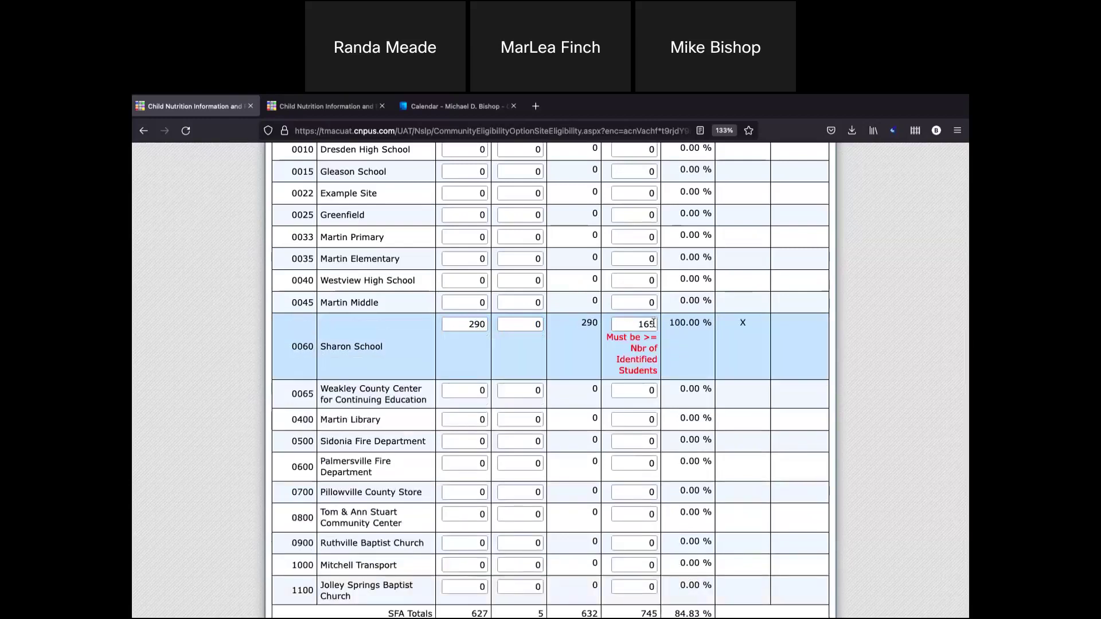
Correct Sharon School's SNAP count to 100, making it 60.61% ISP and eligible.
double_click(479, 325)
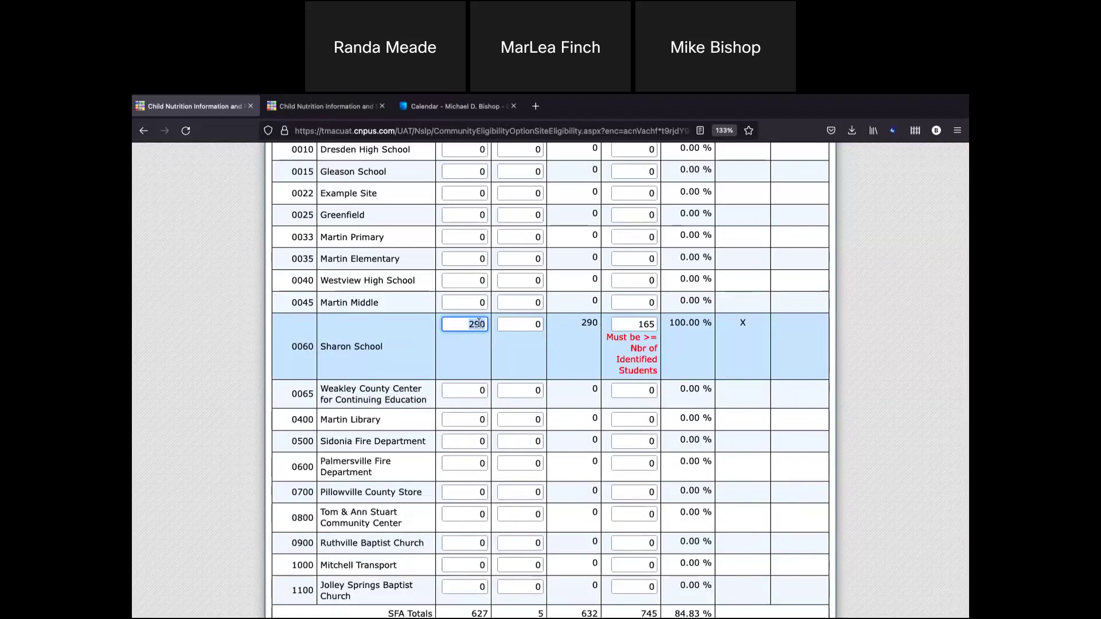
type("100")
left_click(518, 324)
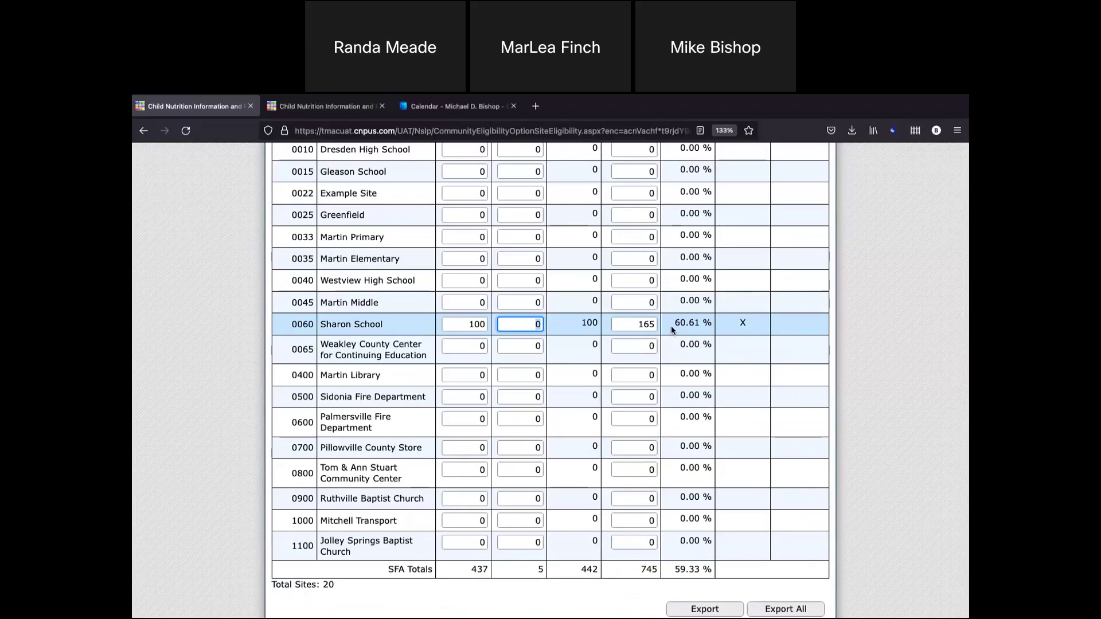
scroll(671, 326, "down", 1)
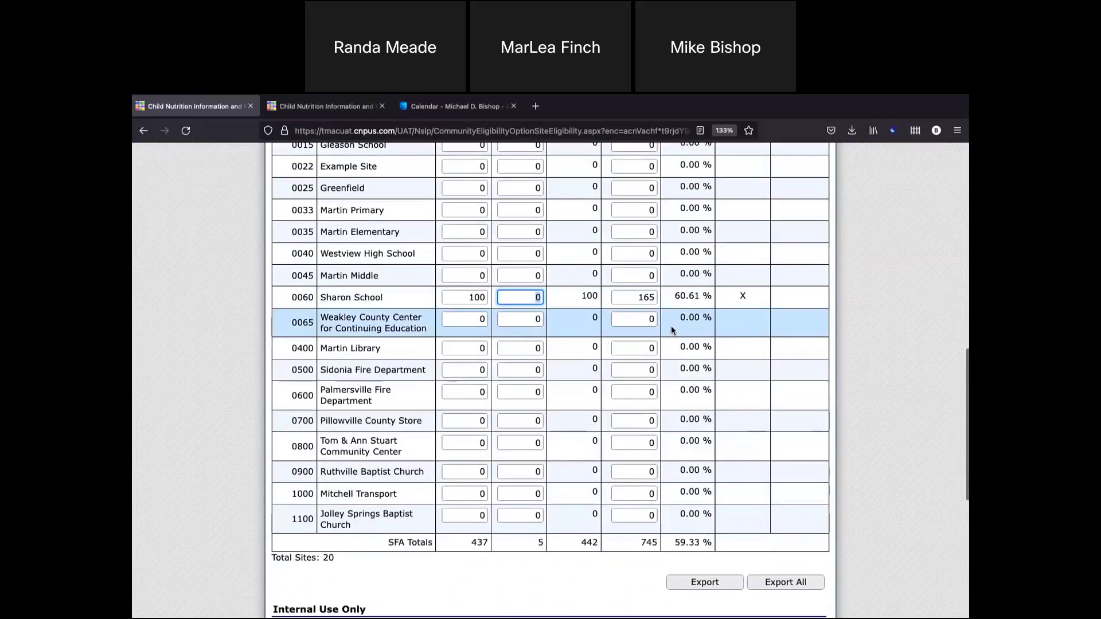
scroll(526, 536, "down", 6)
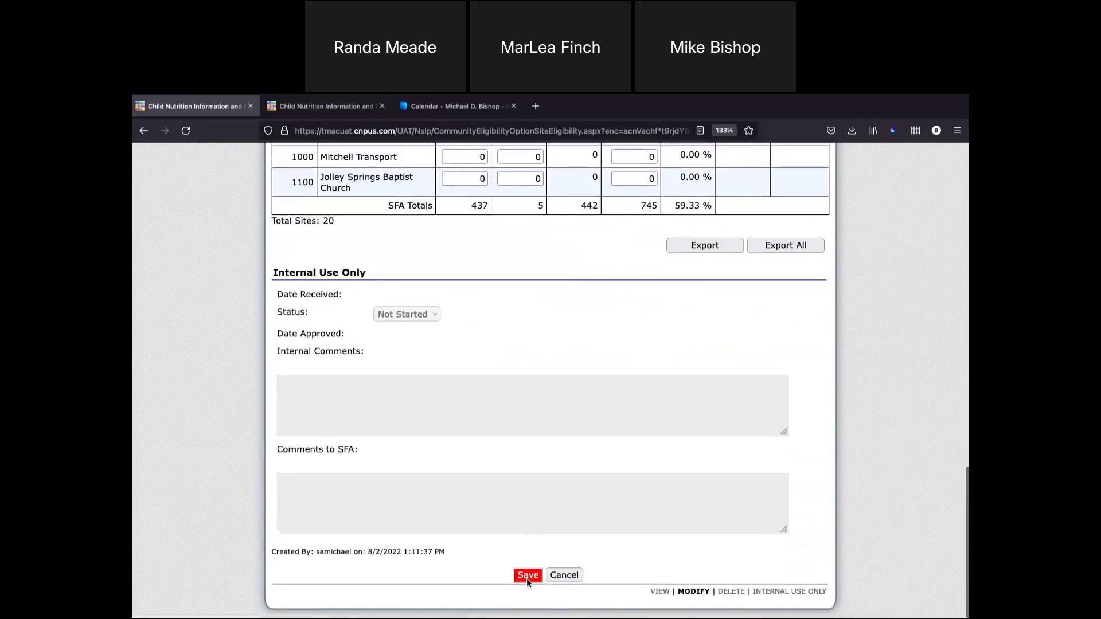
Save the site eligibility form and choose Finish despite the missing-counts warning.
left_click(528, 576)
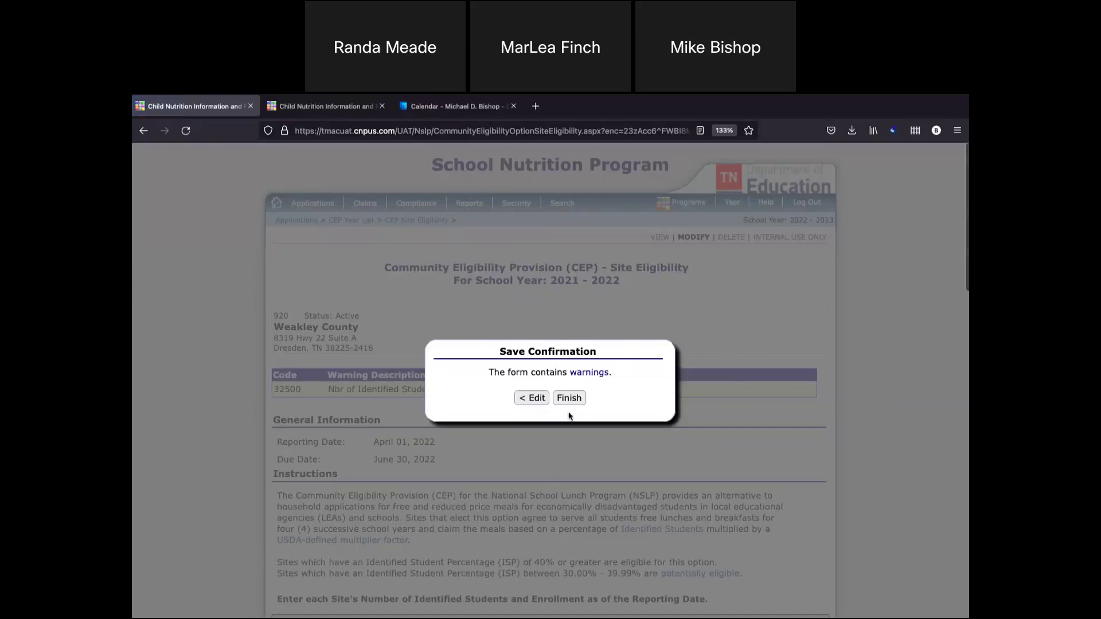
left_click(534, 399)
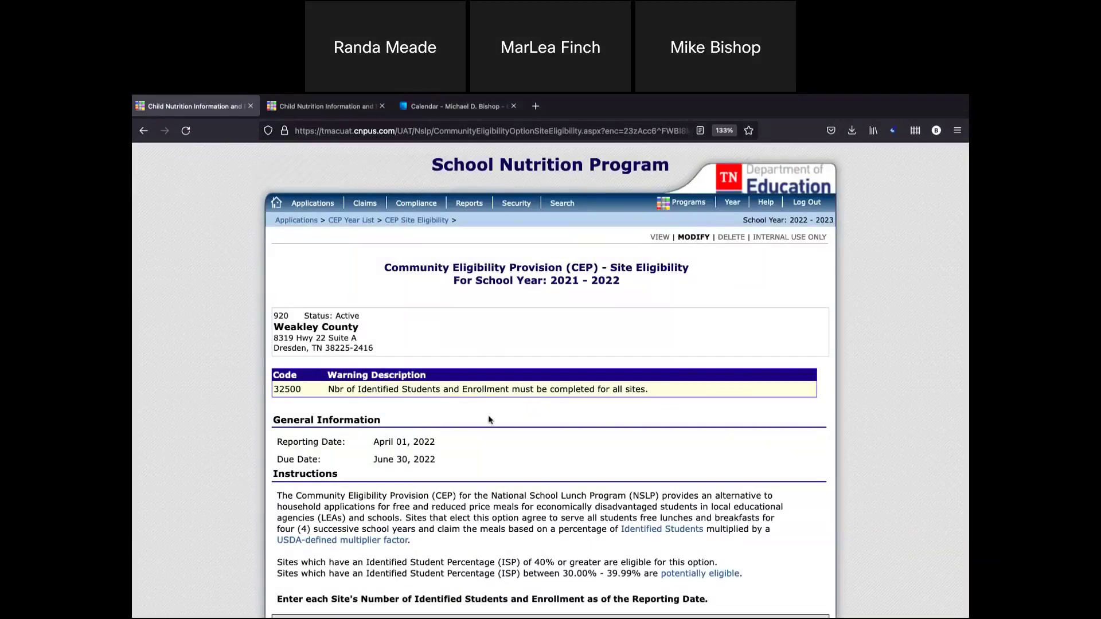
scroll(489, 419, "down", 4)
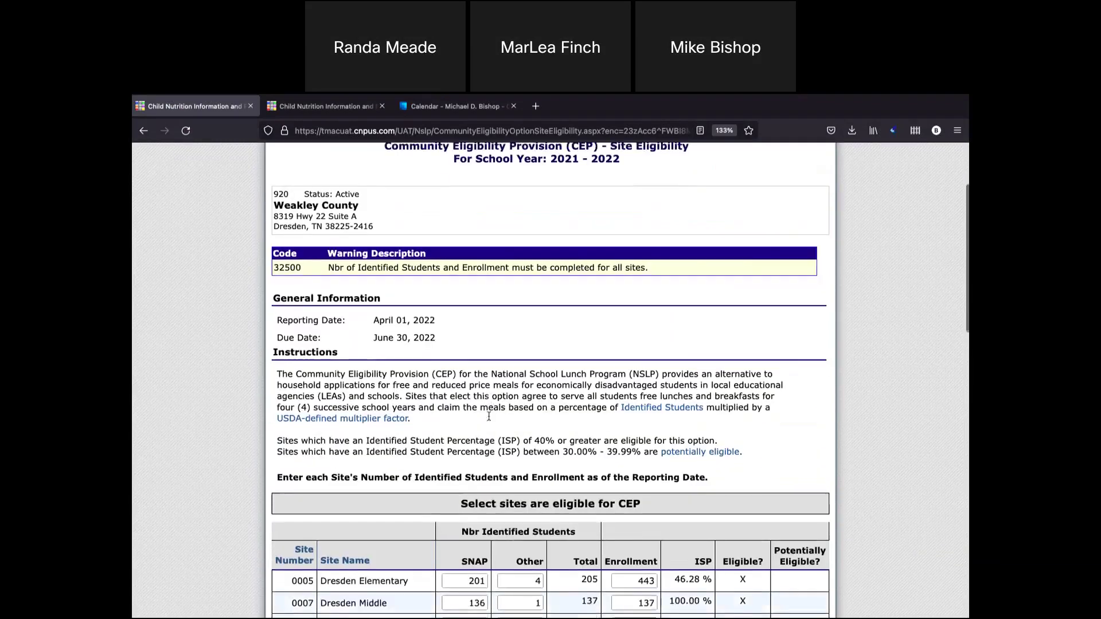
scroll(489, 419, "down", 10)
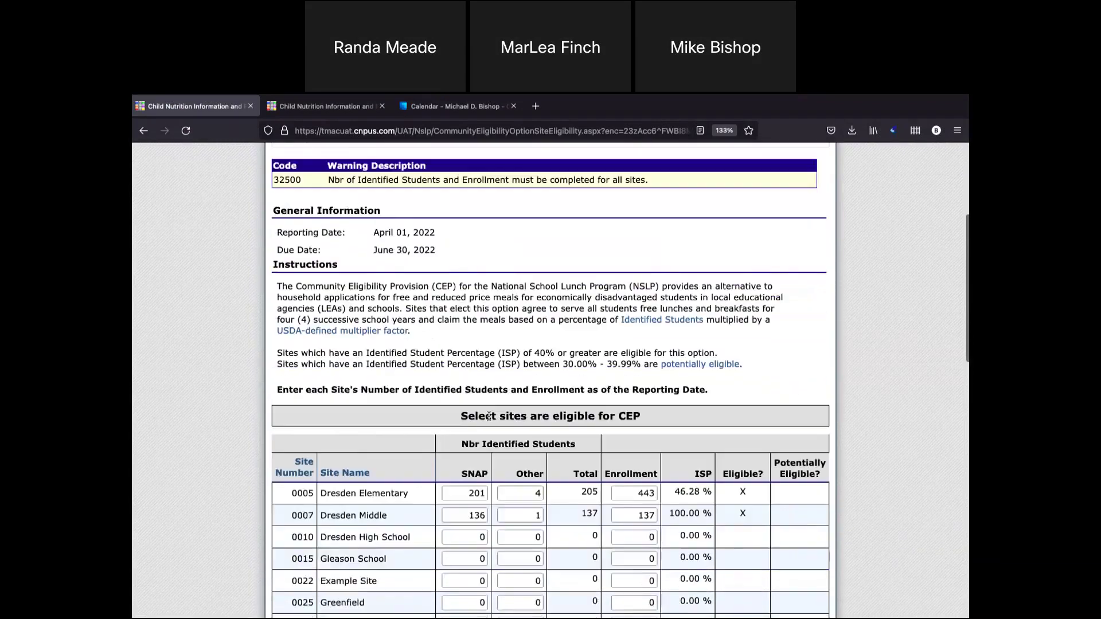
scroll(489, 420, "down", 10)
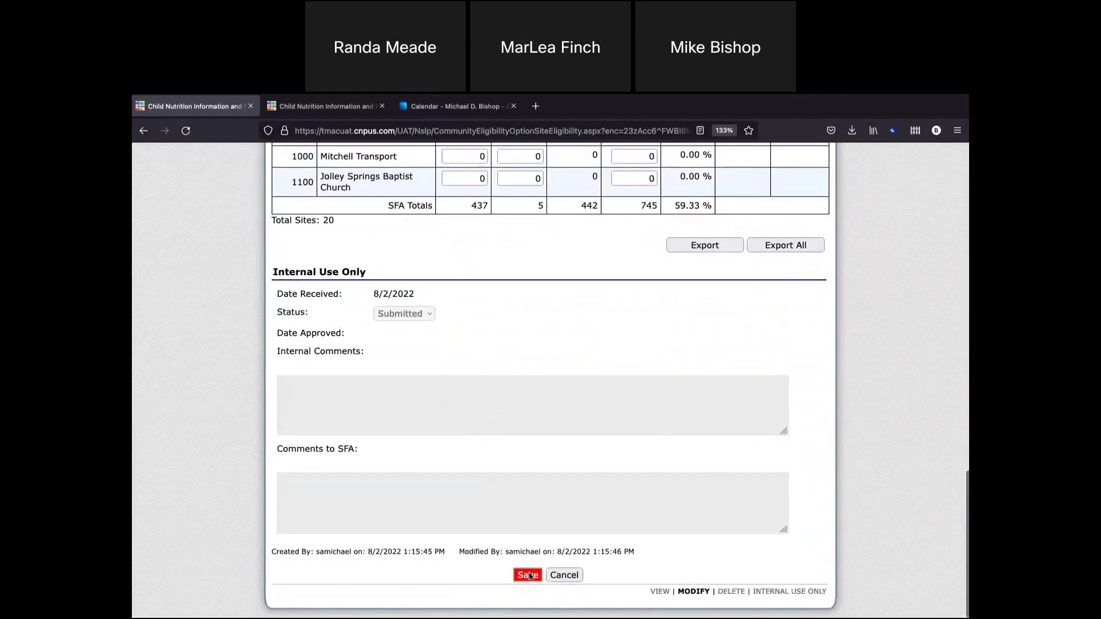
left_click(528, 575)
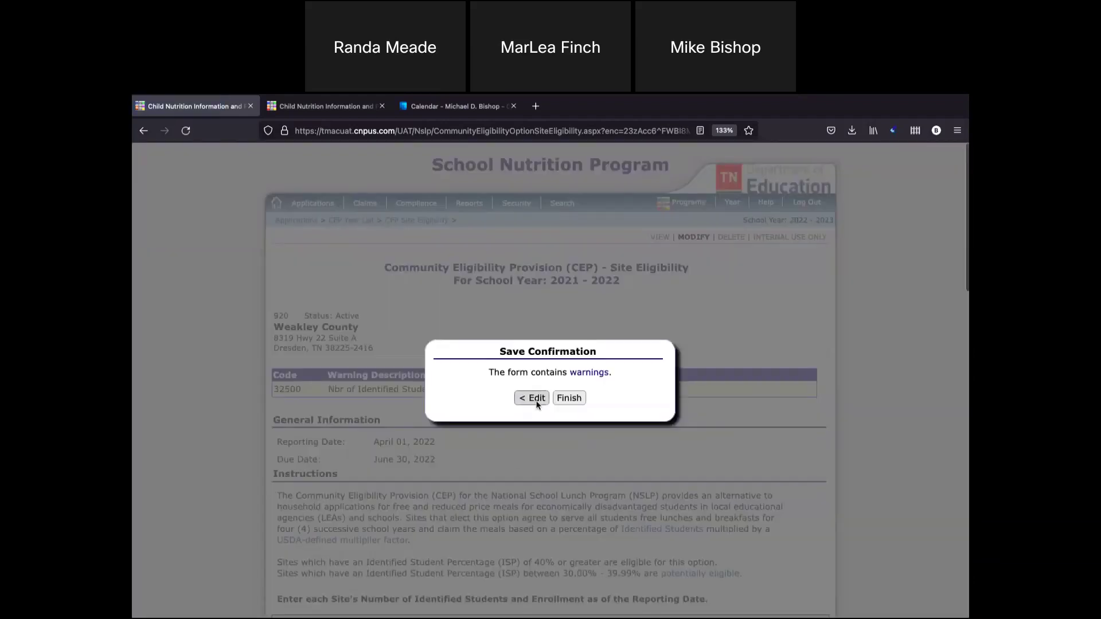
left_click(569, 398)
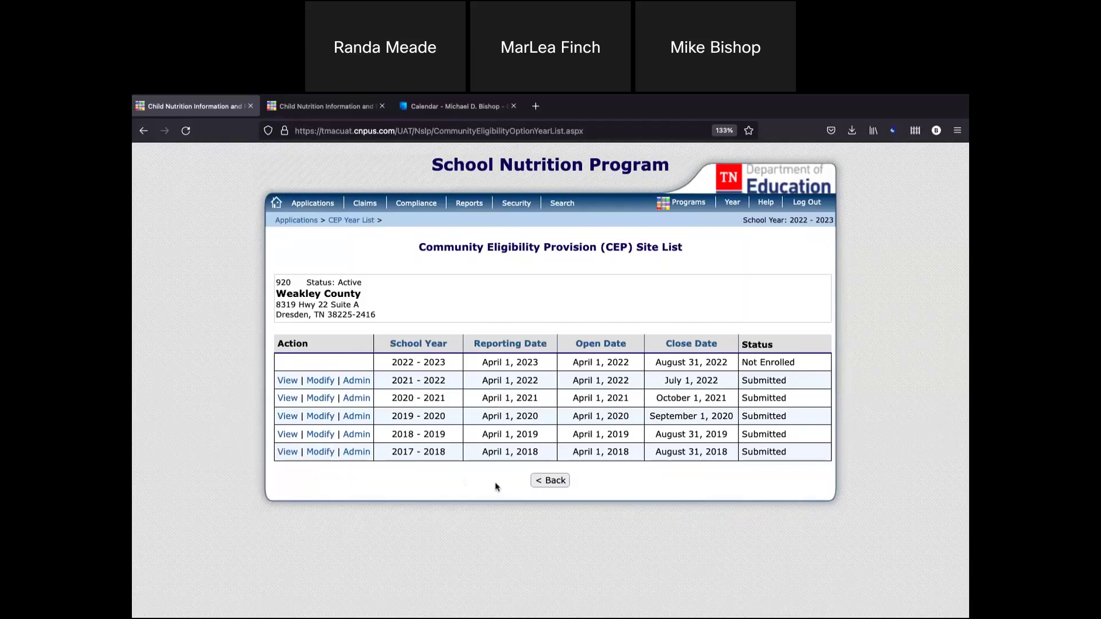
Go to Applications and log out of the state account.
left_click(313, 204)
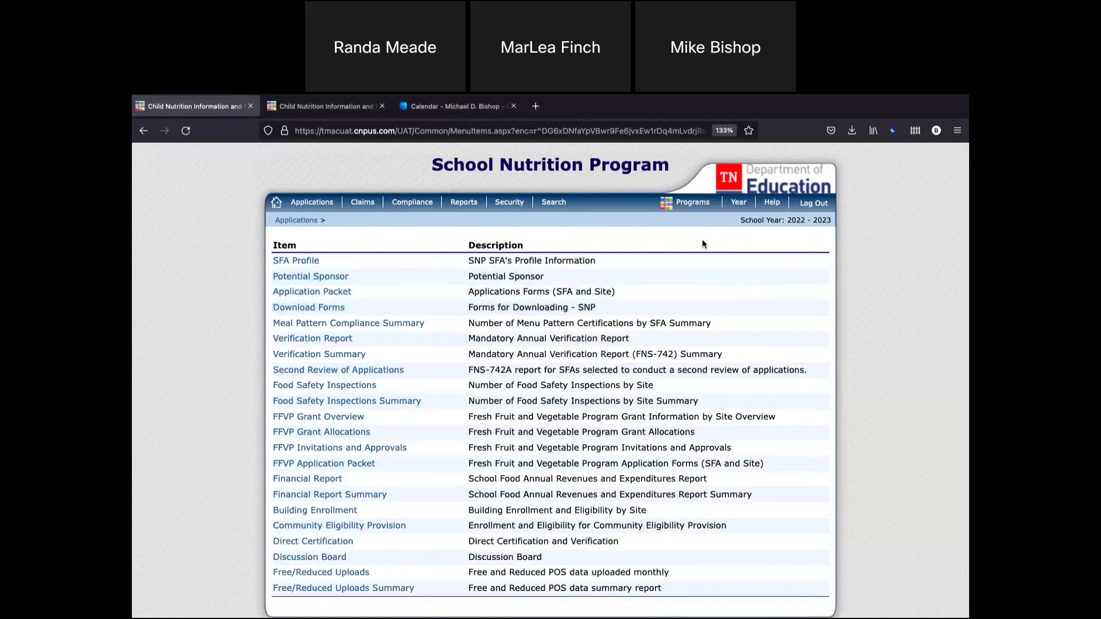
left_click(811, 204)
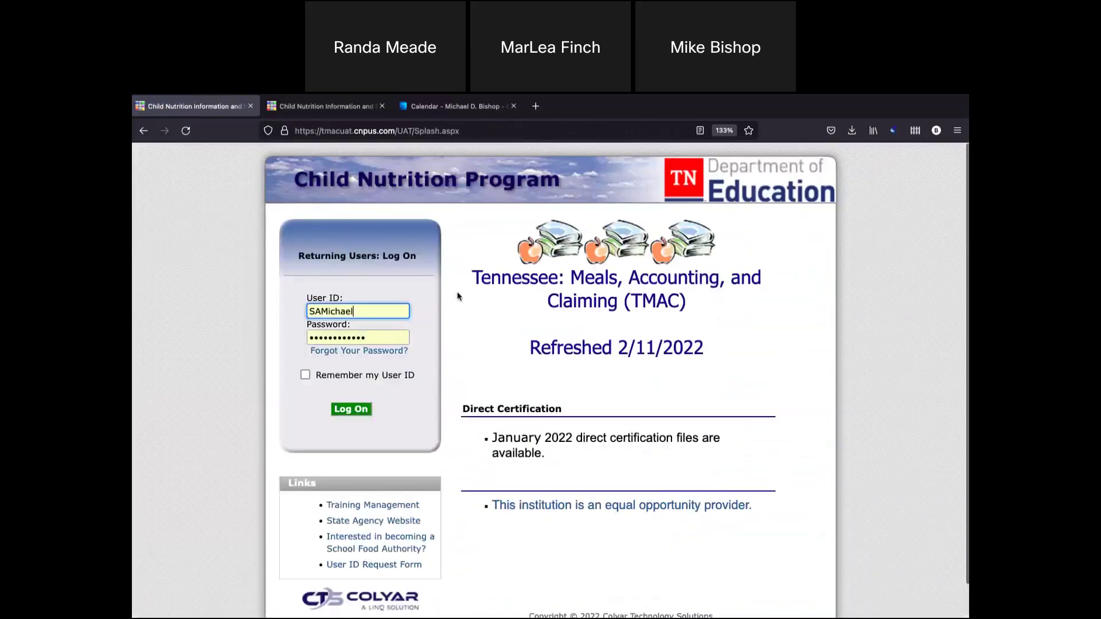
Log in with the Weakley County district user ID and password, then go to Applications.
double_click(363, 311)
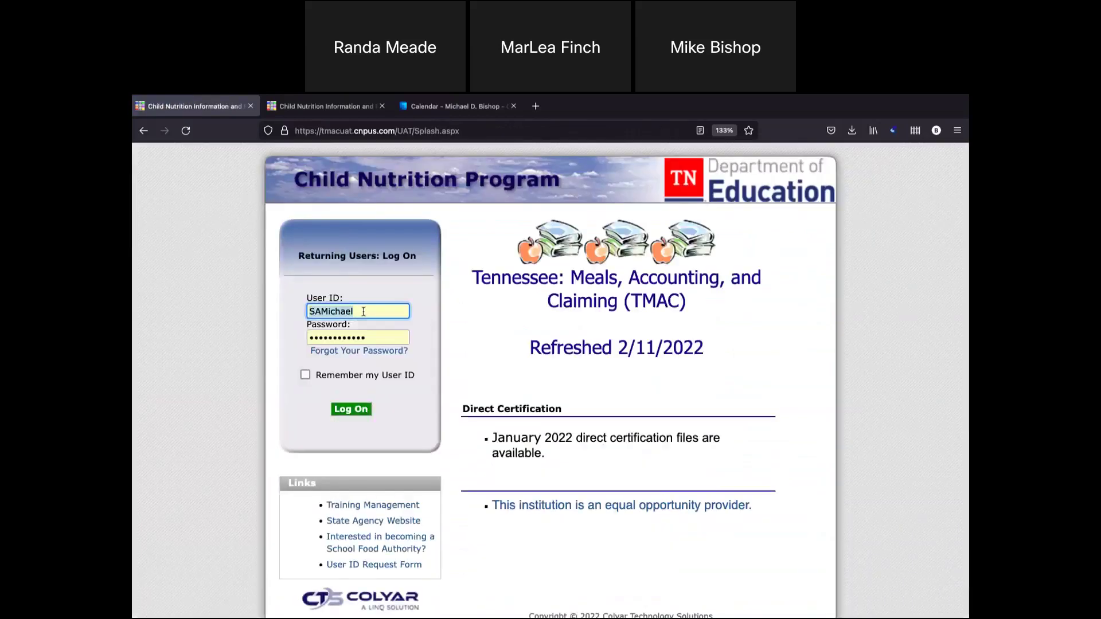
type("920Trista")
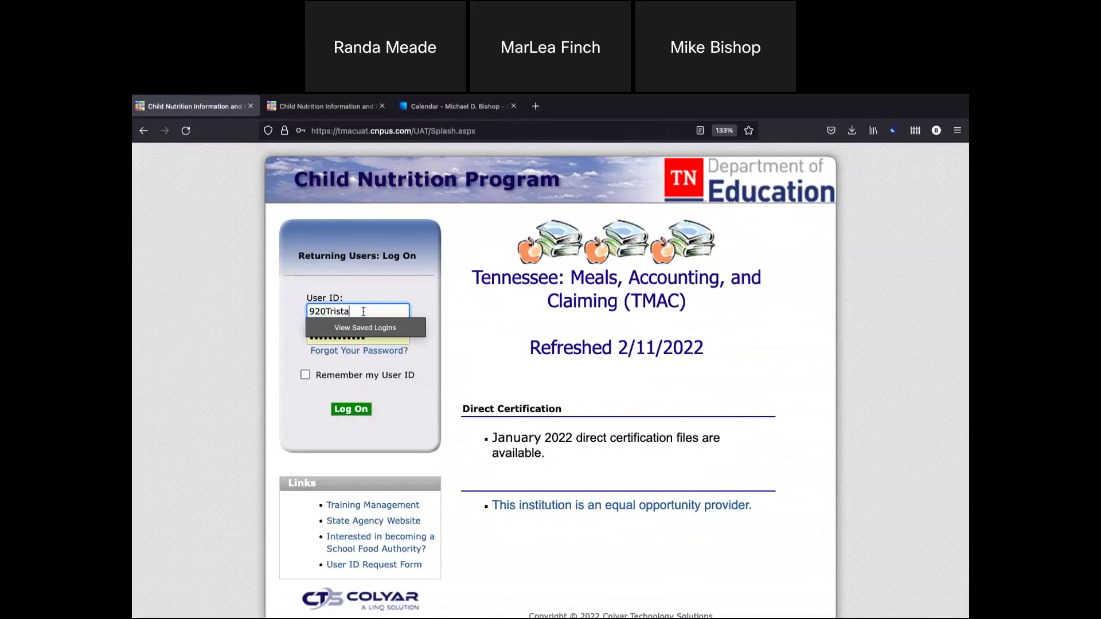
key("Tab")
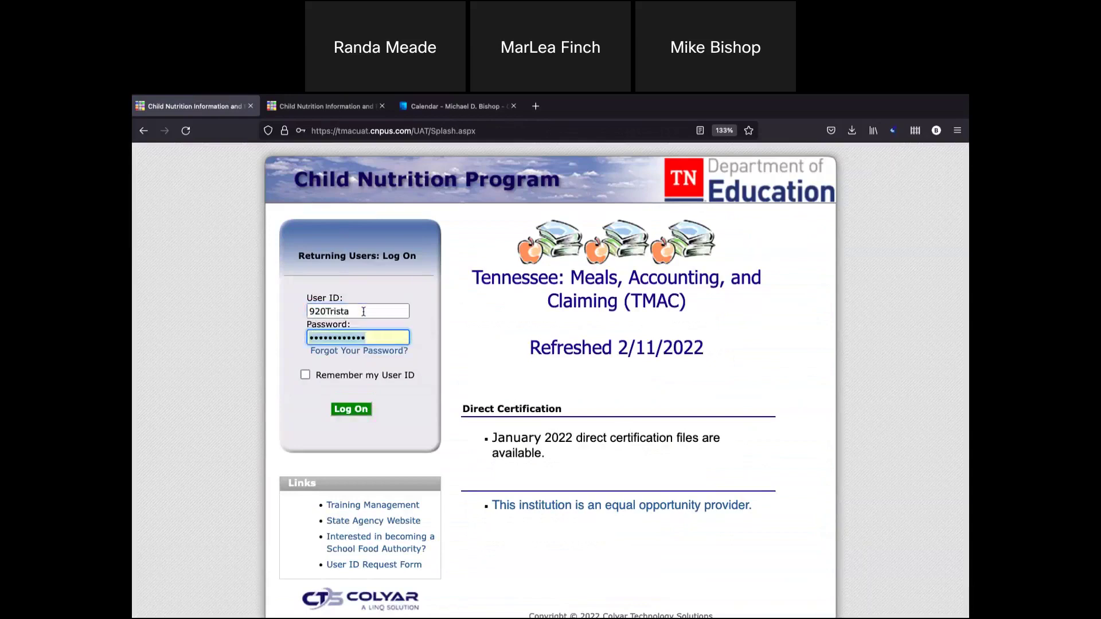
type("*******")
key("Return")
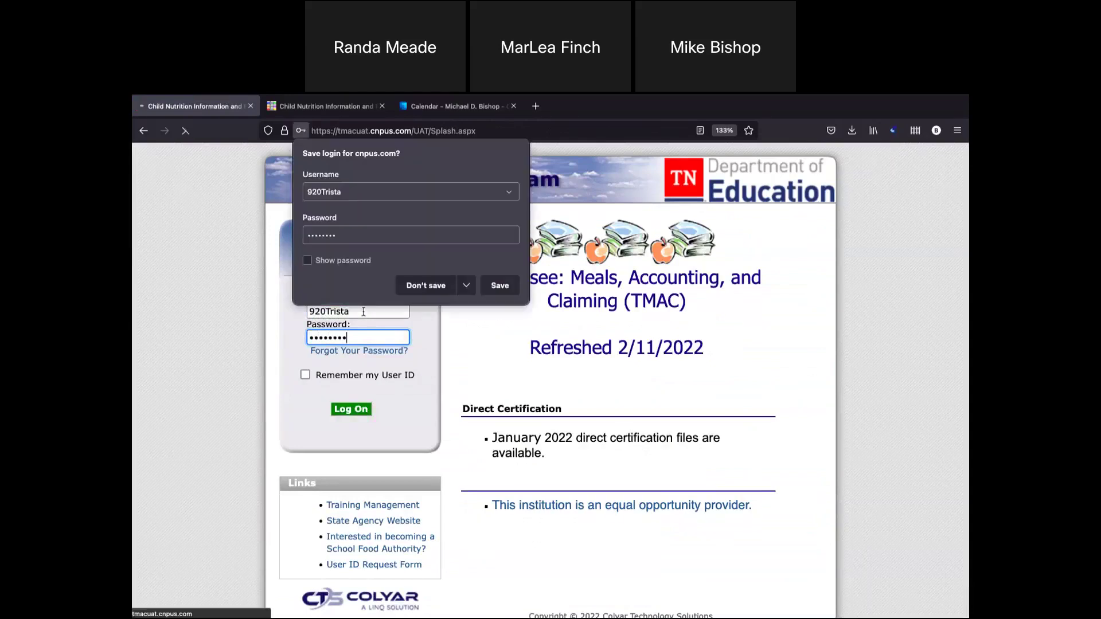
left_click(315, 204)
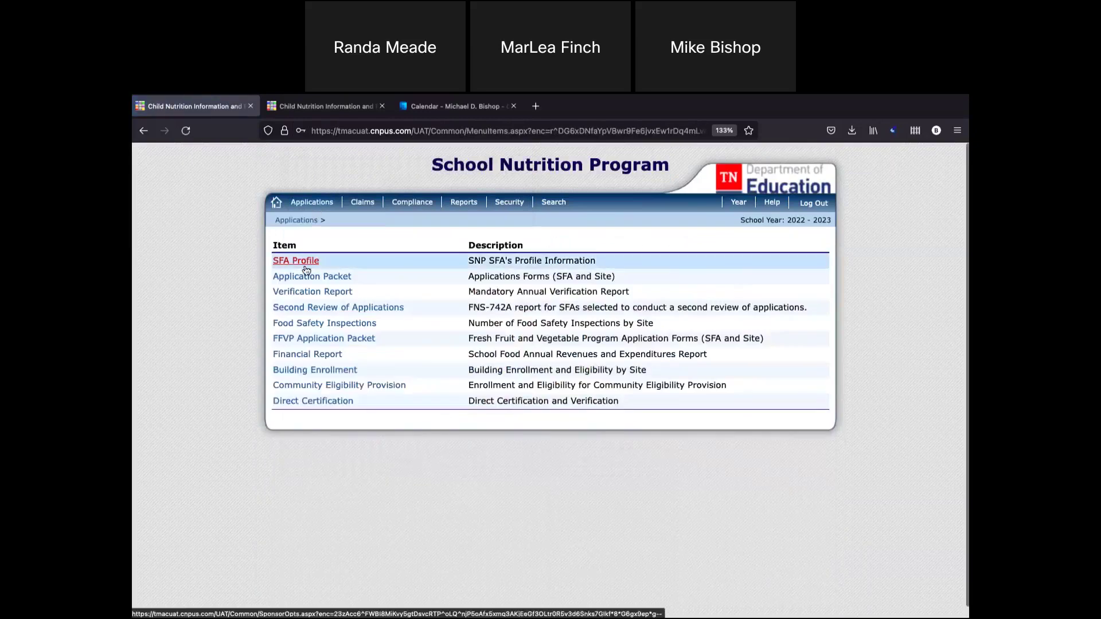
View the submitted 2021 - 2022 CEP eligibility form, then return to Applications.
left_click(304, 385)
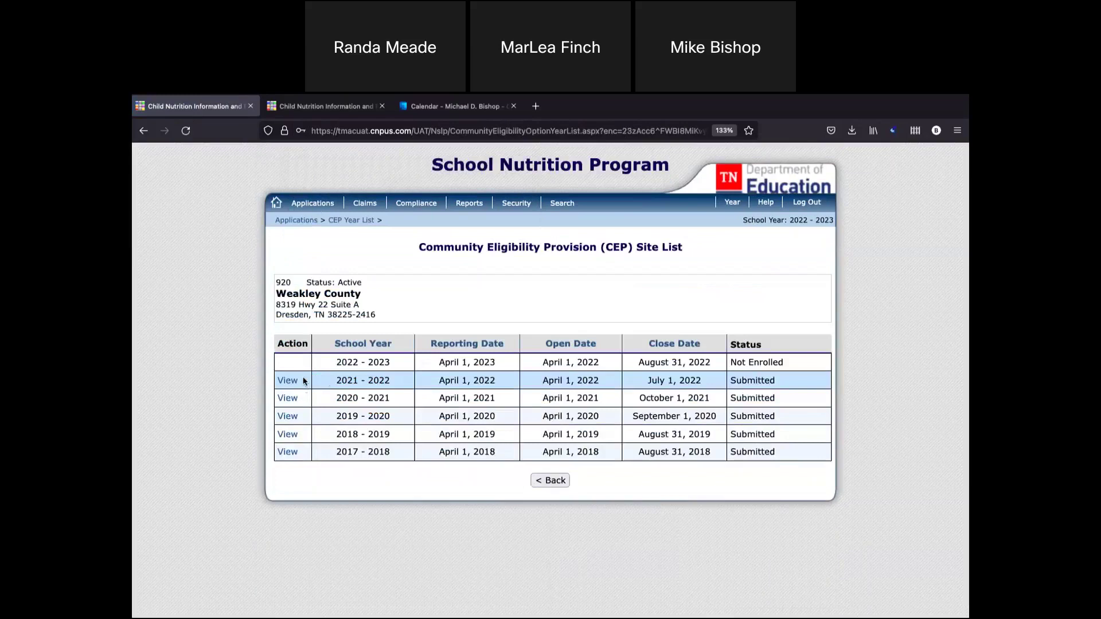
left_click_drag(310, 383, 774, 380)
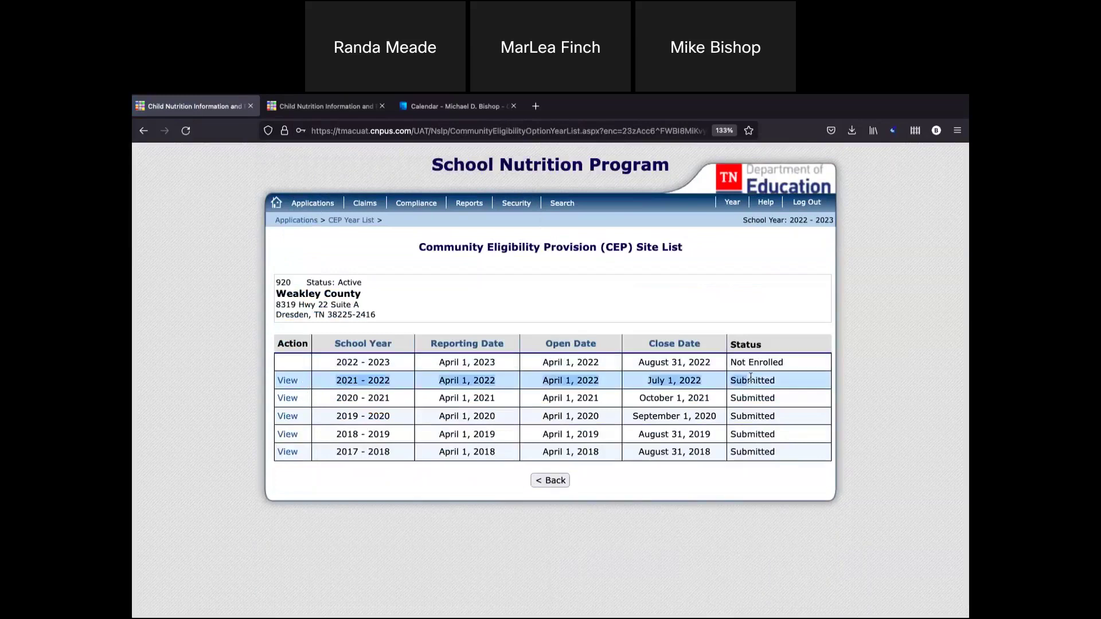
left_click(287, 382)
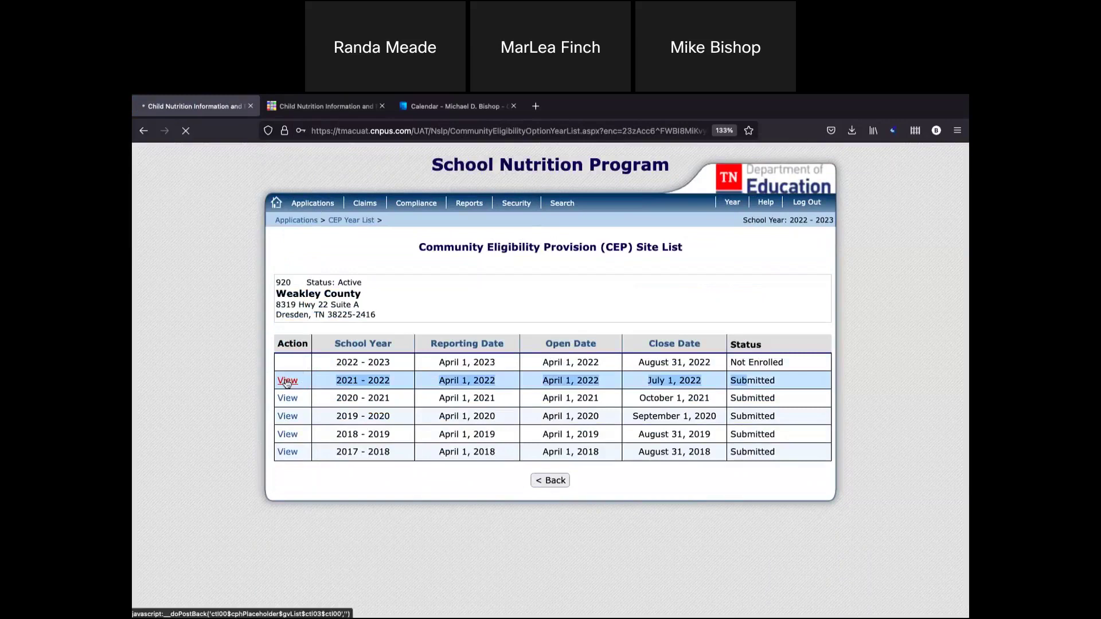
scroll(285, 380, "down", 8)
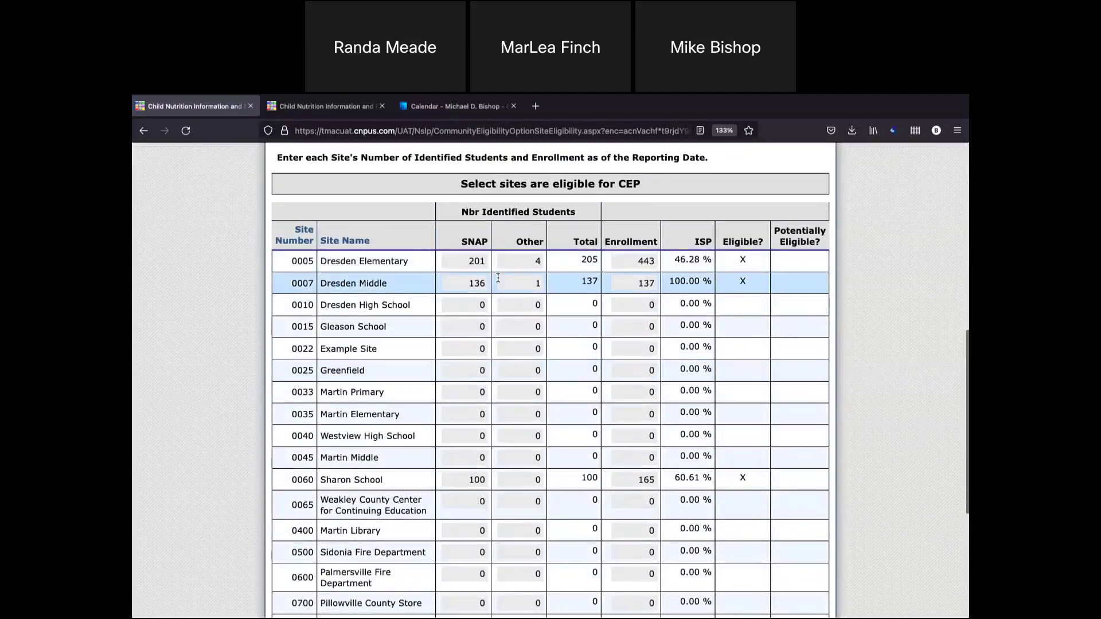
scroll(499, 279, "down", 1)
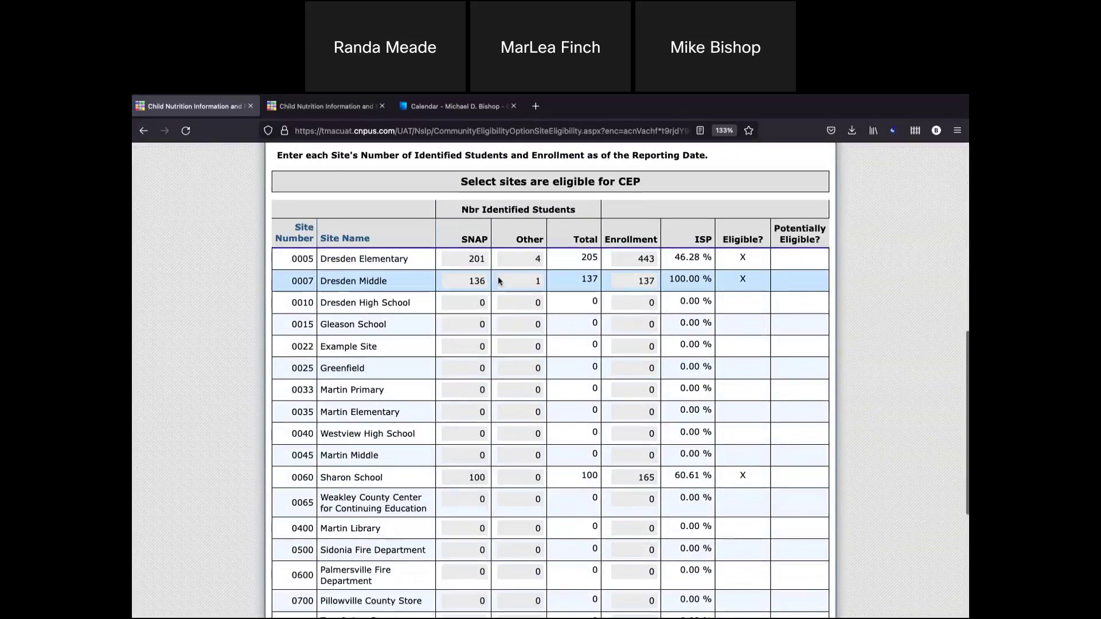
scroll(502, 281, "down", 1)
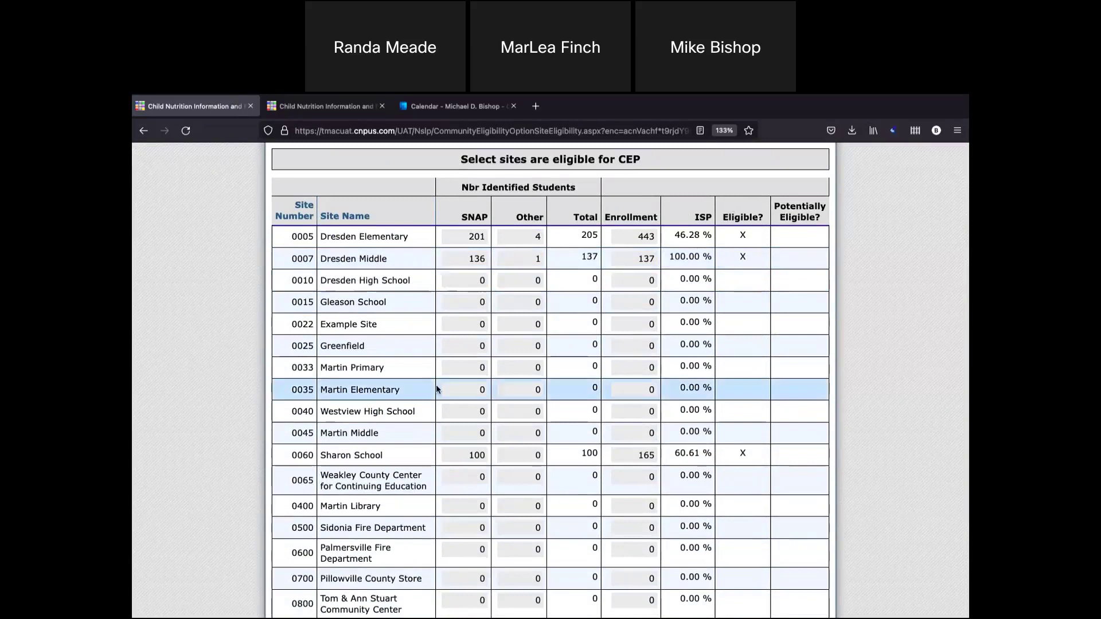
scroll(437, 388, "down", 4)
left_click(547, 572)
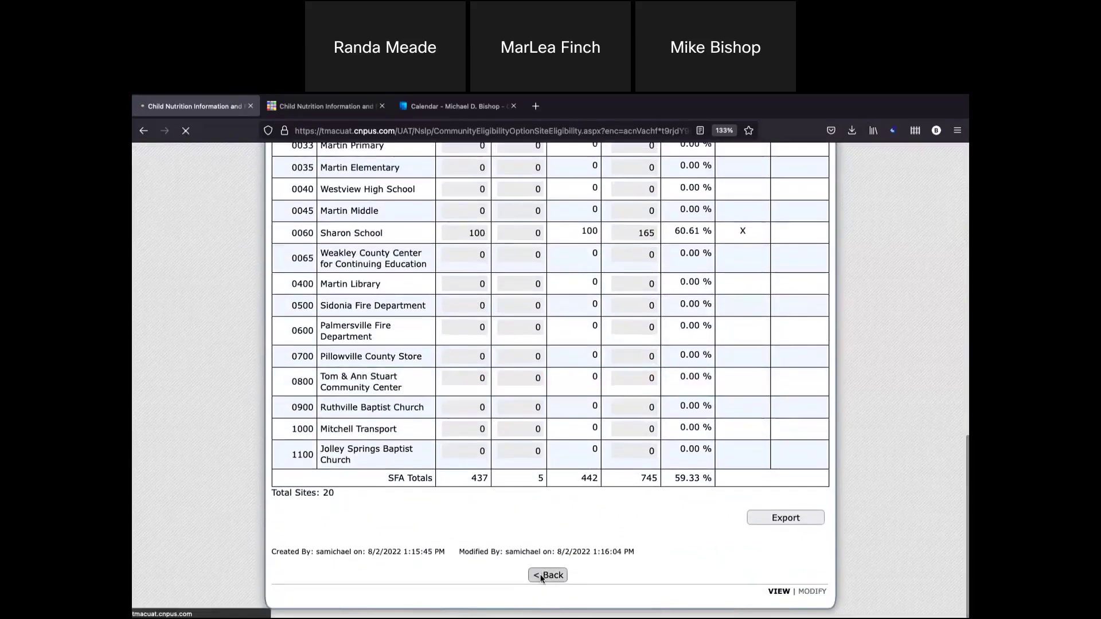
left_click(310, 204)
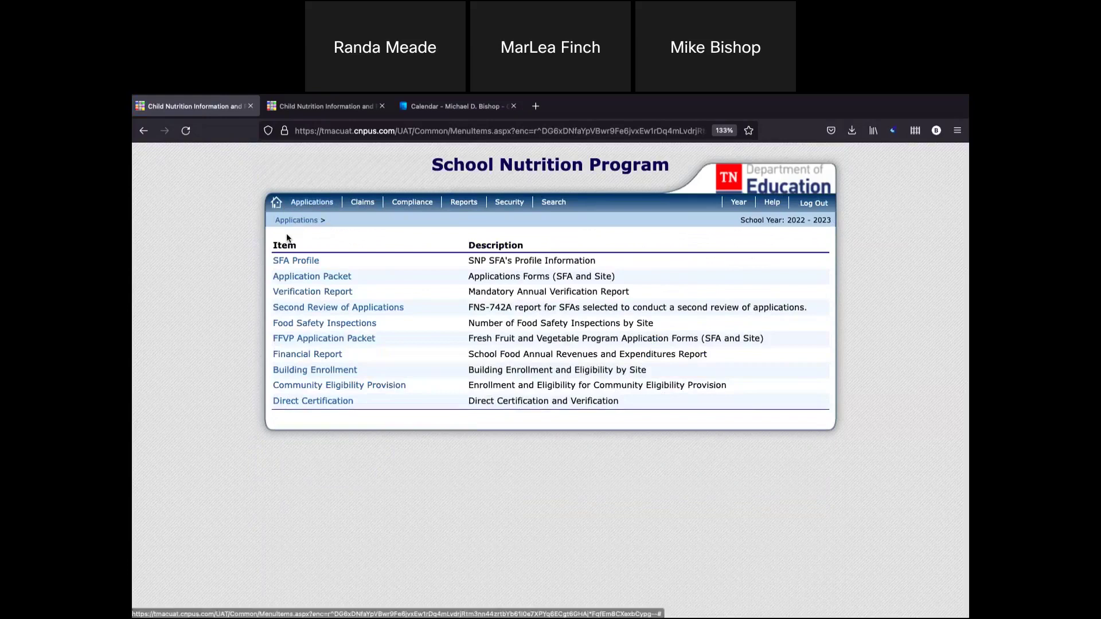
Enroll in the 2022 - 2023 Application Packet using prior-year information and confirm.
left_click(333, 277)
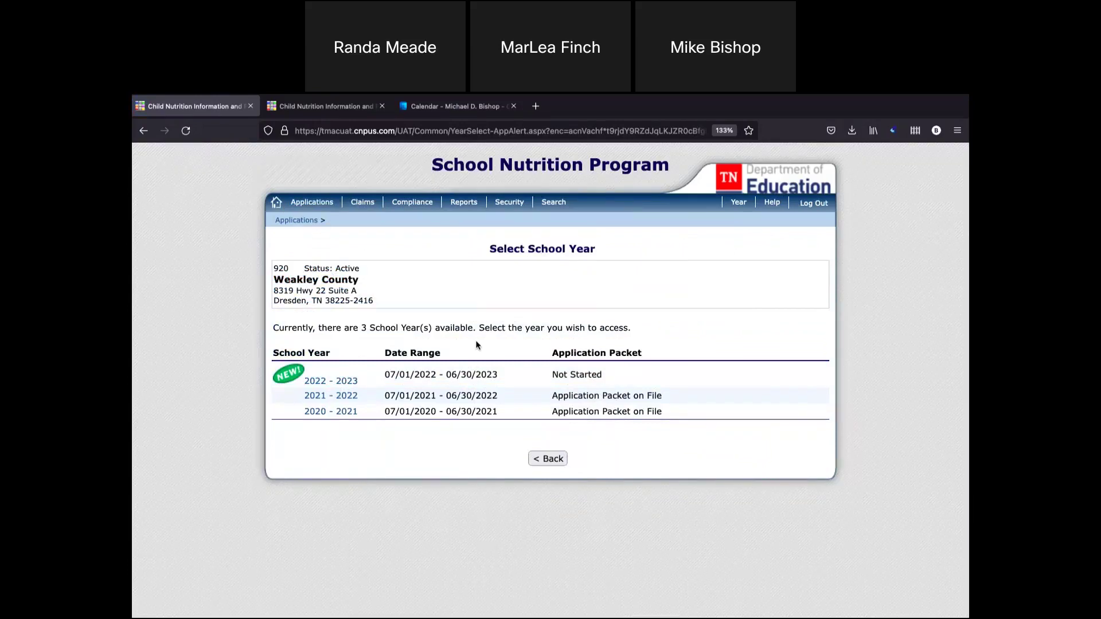
left_click(328, 383)
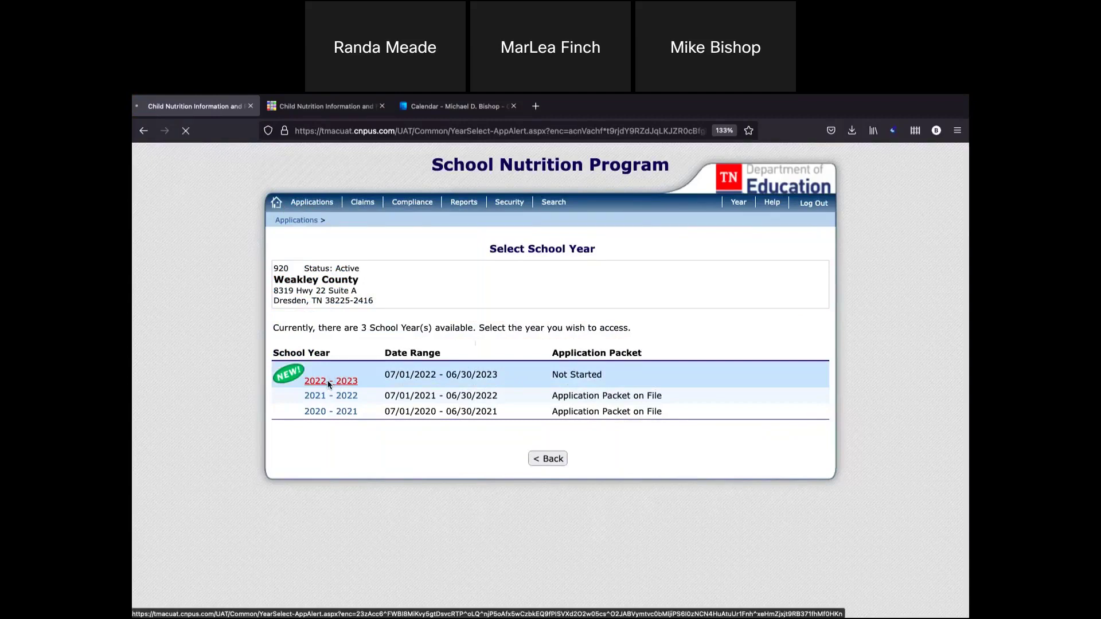
left_click(531, 405)
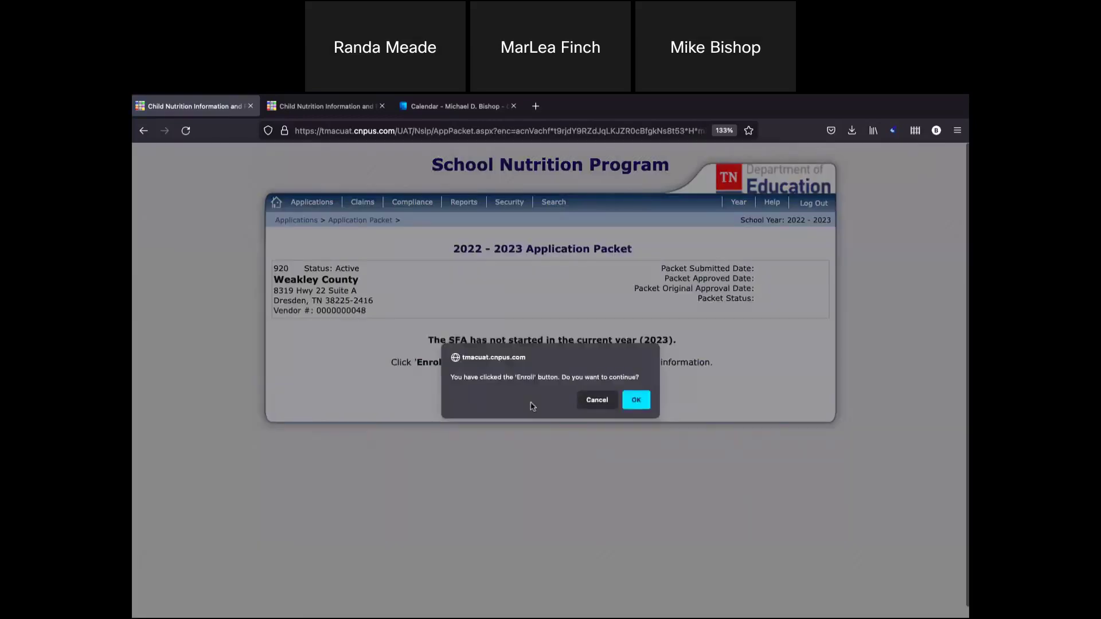
left_click(636, 400)
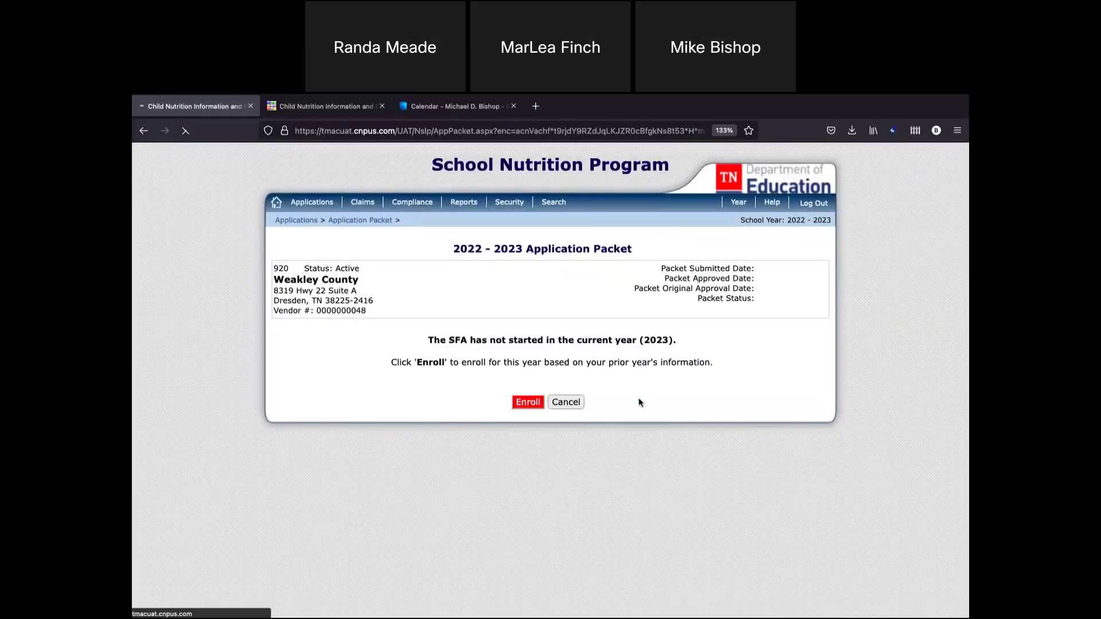